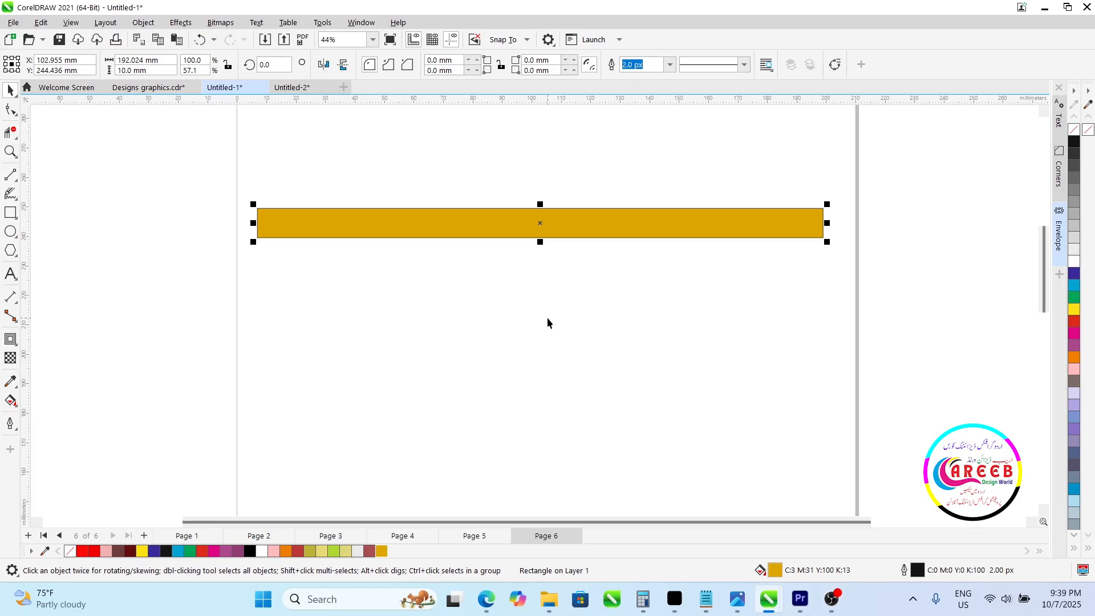
Remove the gold bar's outline and give it a vertical fountain fill running from gold at its top to yellow at its bottom.
text(0)
key(Return)
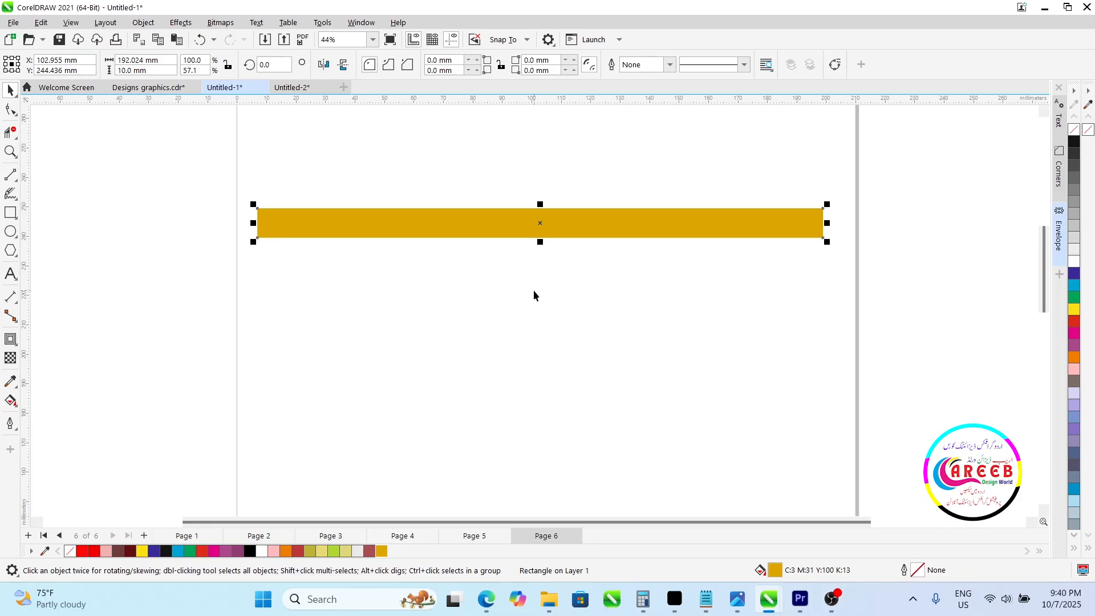
click(10, 400)
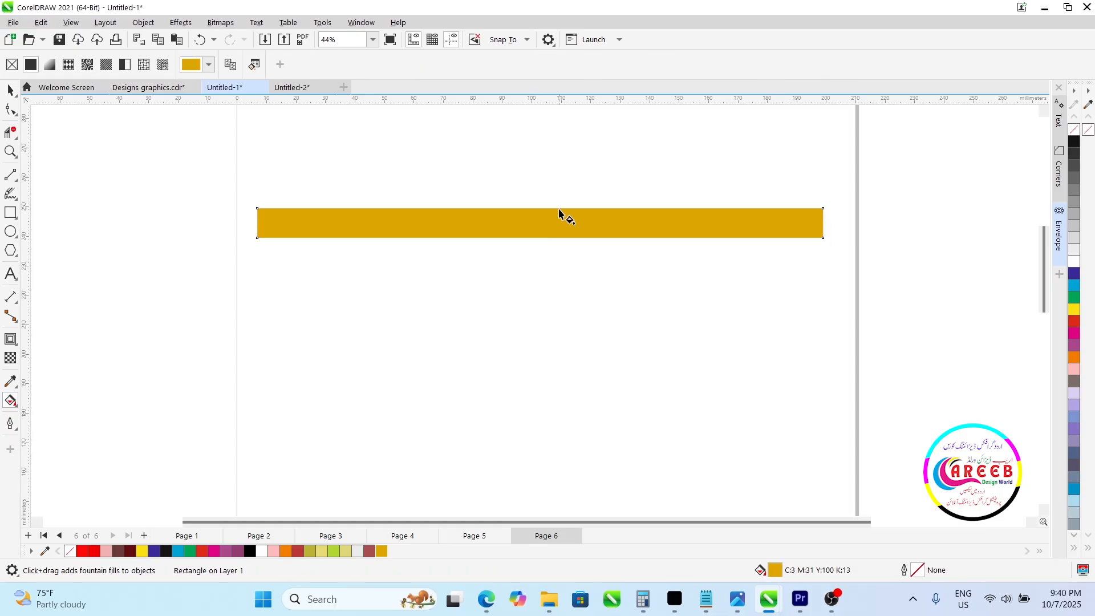
drag(559, 209, 559, 234)
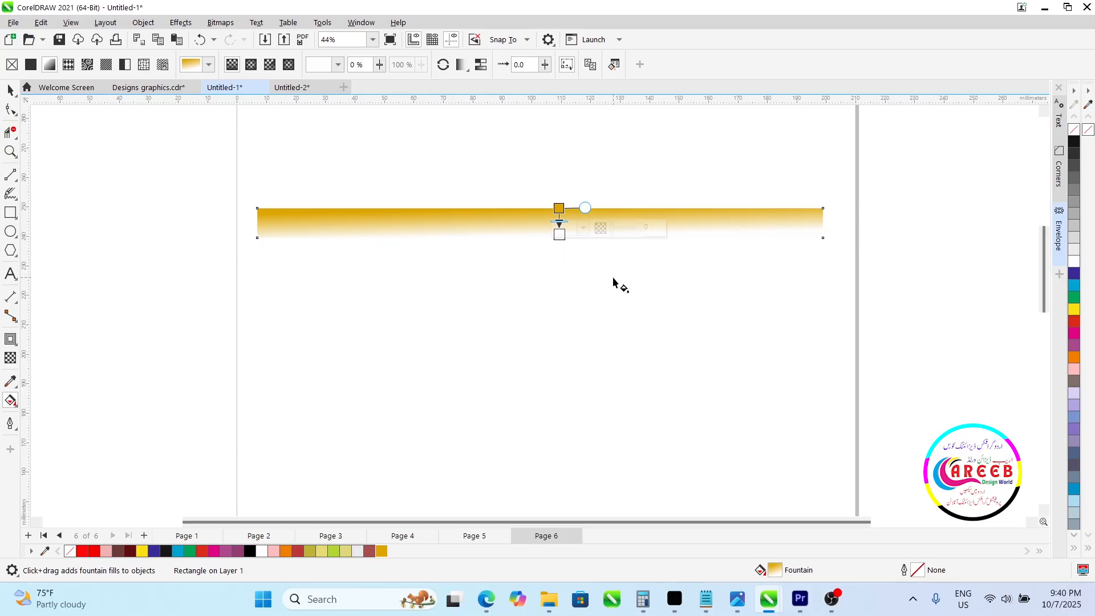
scroll(561, 225, up, 3)
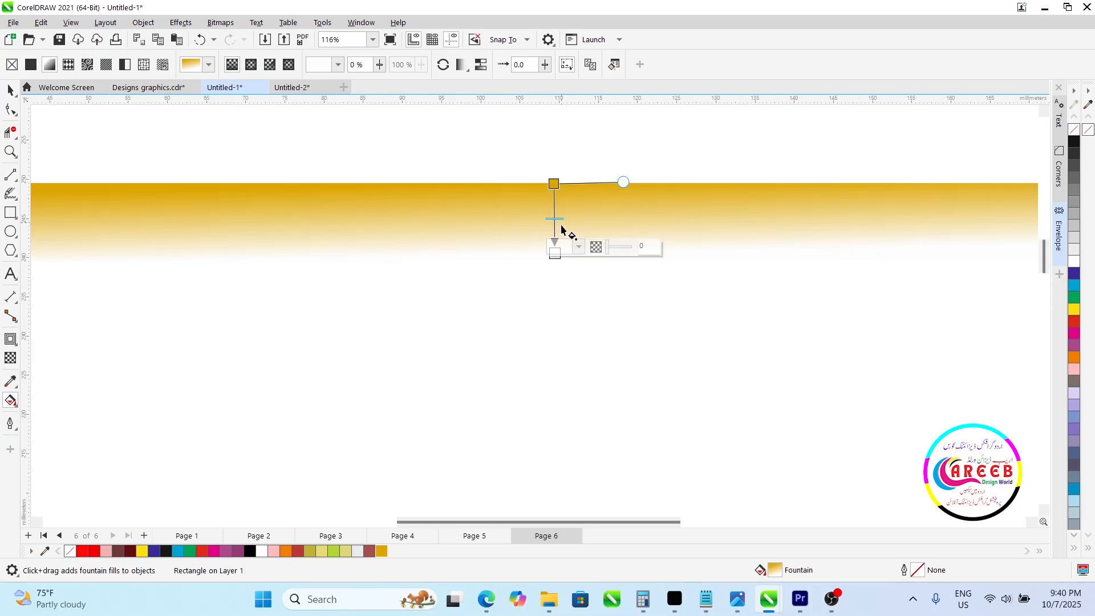
click(559, 247)
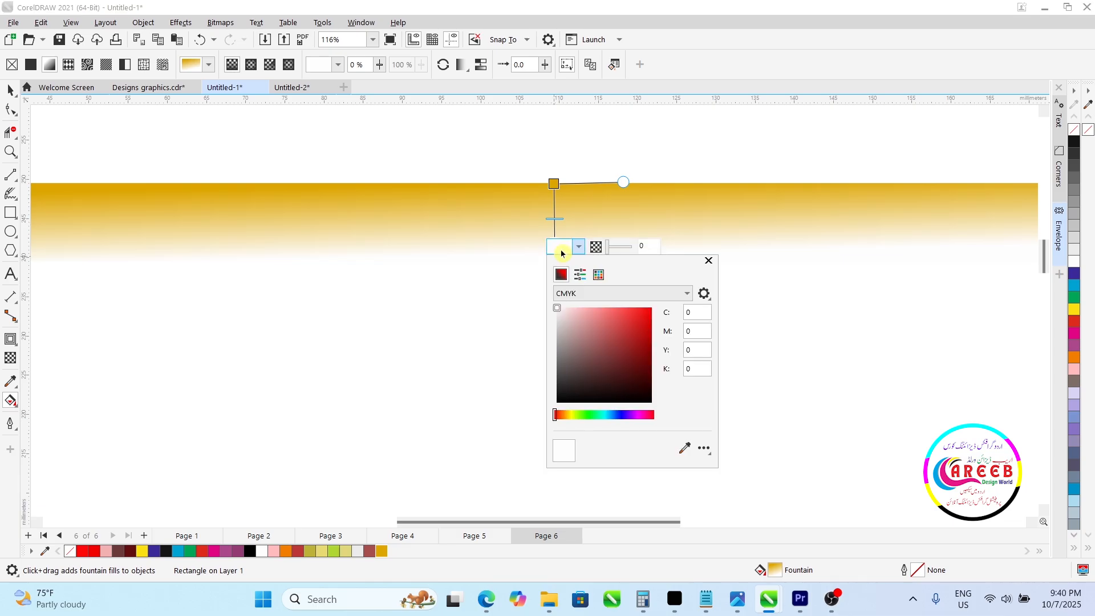
click(557, 255)
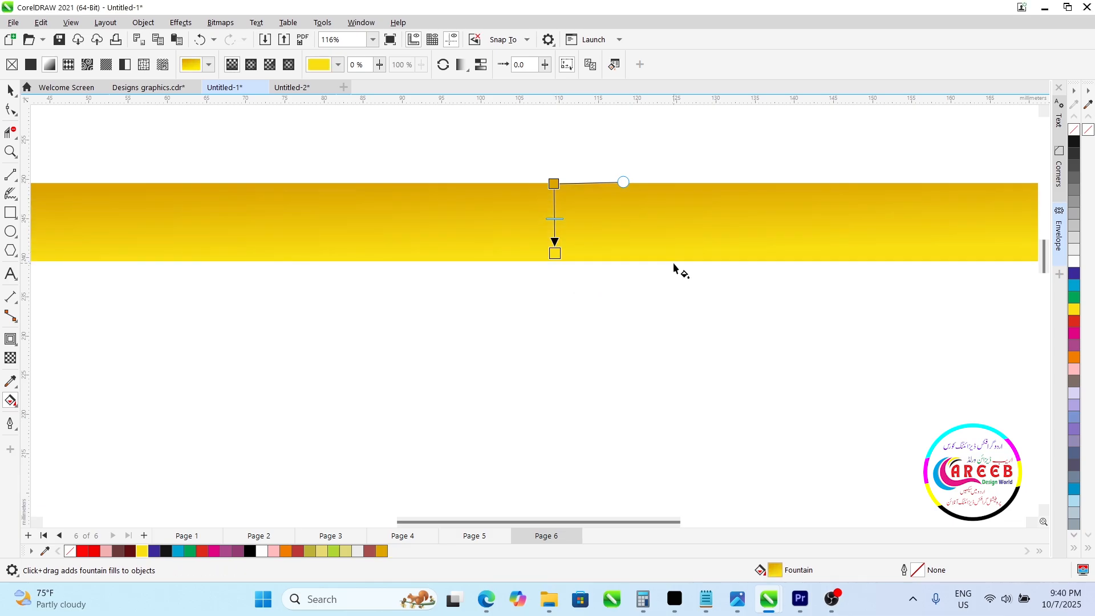
Place a vertical guideline along the gradient and straighten the fill's direction to match it, spanning the bar's full height.
scroll(675, 267, up, 2)
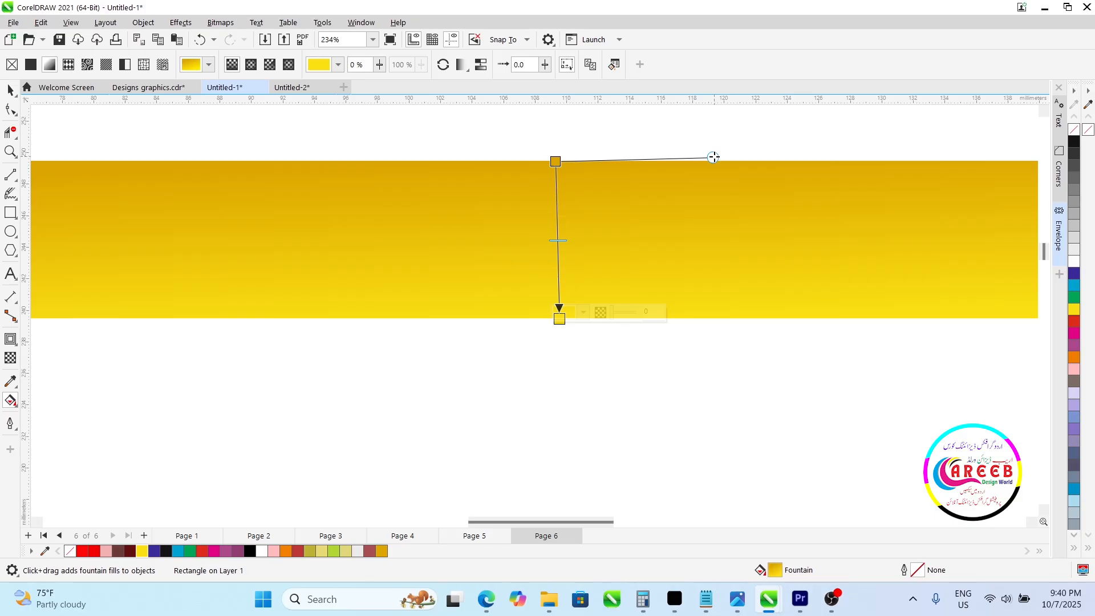
drag(714, 157, 714, 165)
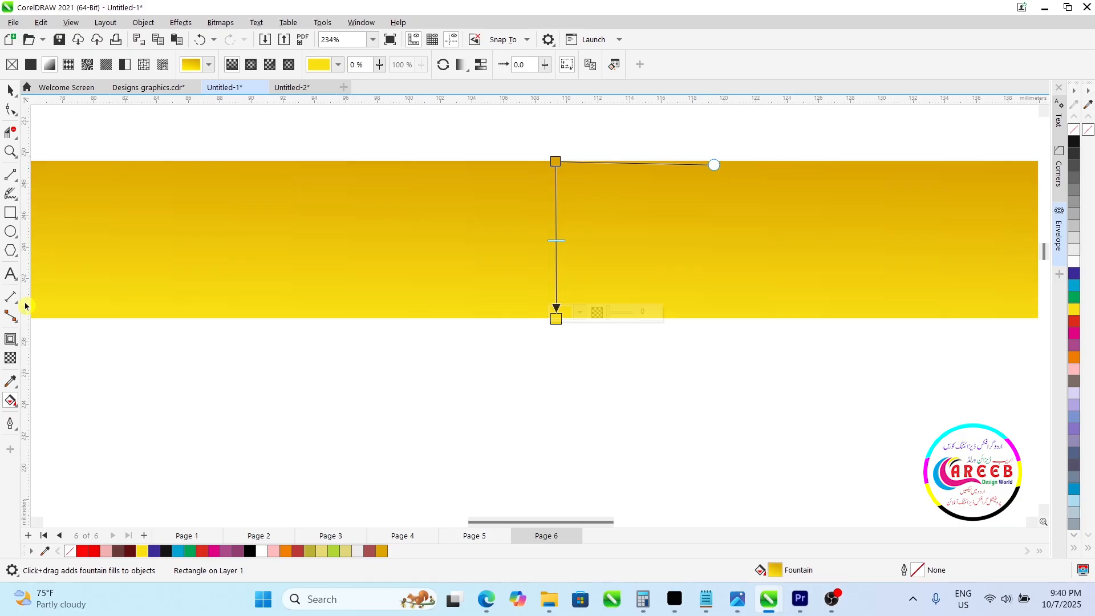
drag(25, 306, 555, 171)
scroll(559, 166, up, 2)
scroll(560, 167, up, 3)
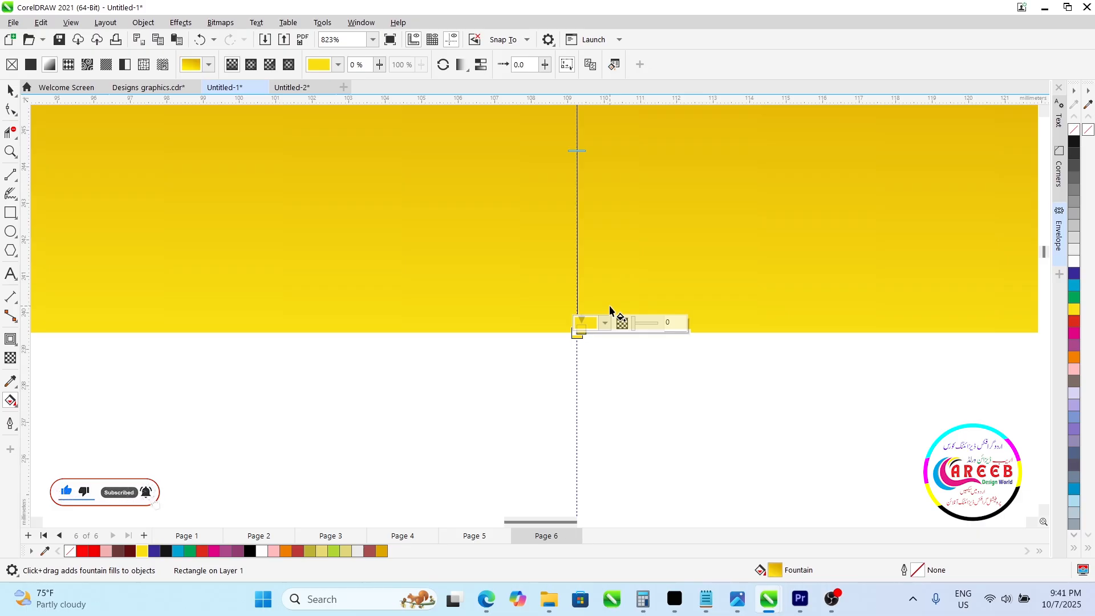
scroll(609, 305, down, 3)
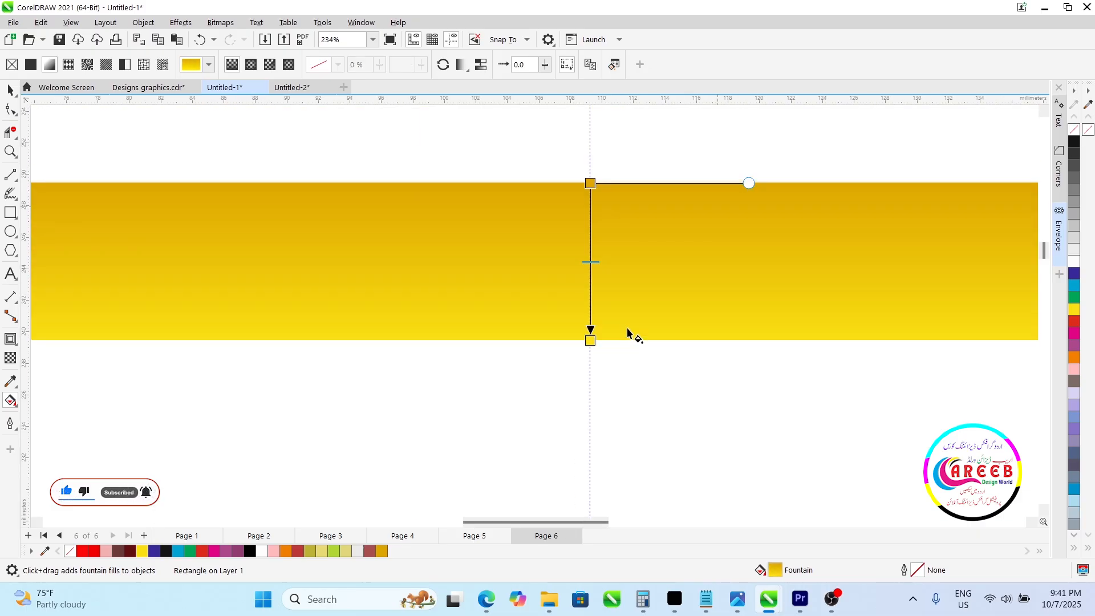
Add four intermediate nodes to the bar's fountain fill and colour the nodes in alternating gold and yellow bands.
scroll(628, 334, up, 3)
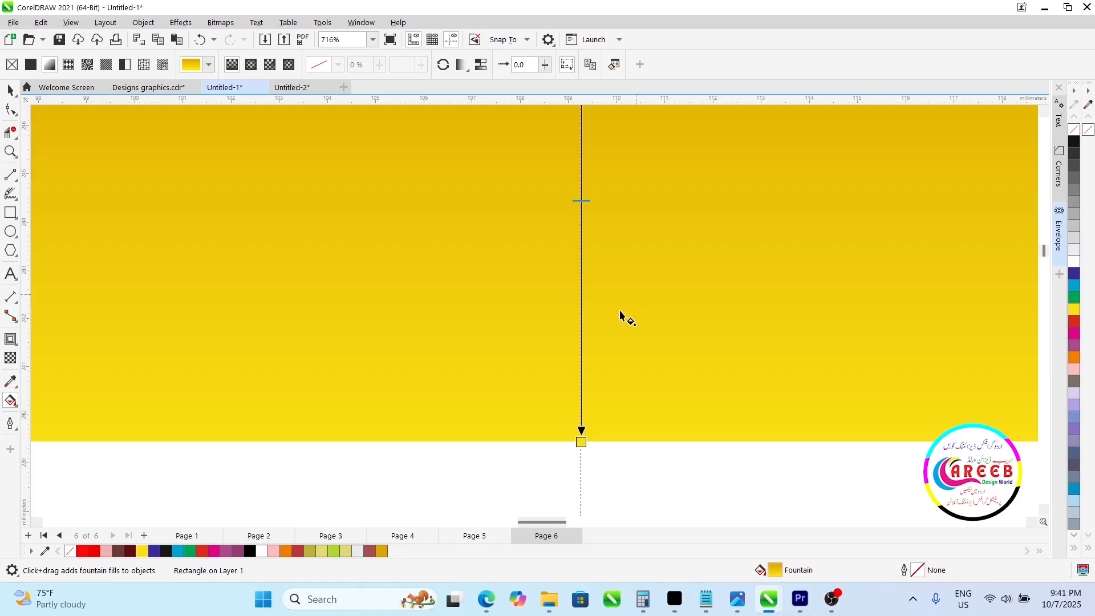
scroll(620, 312, down, 2)
double_click(596, 320)
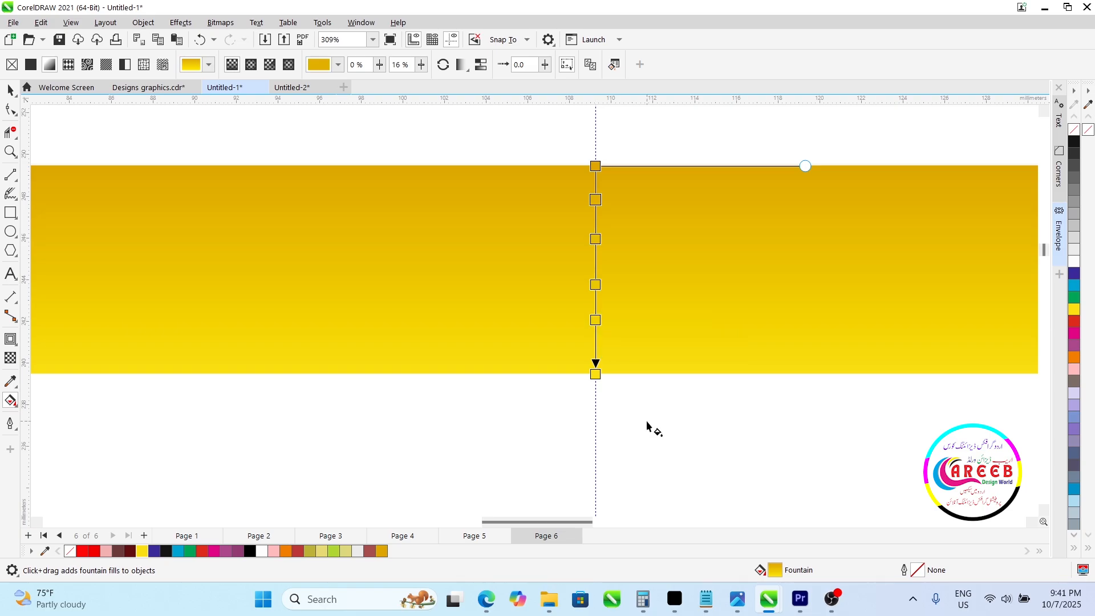
click(596, 320)
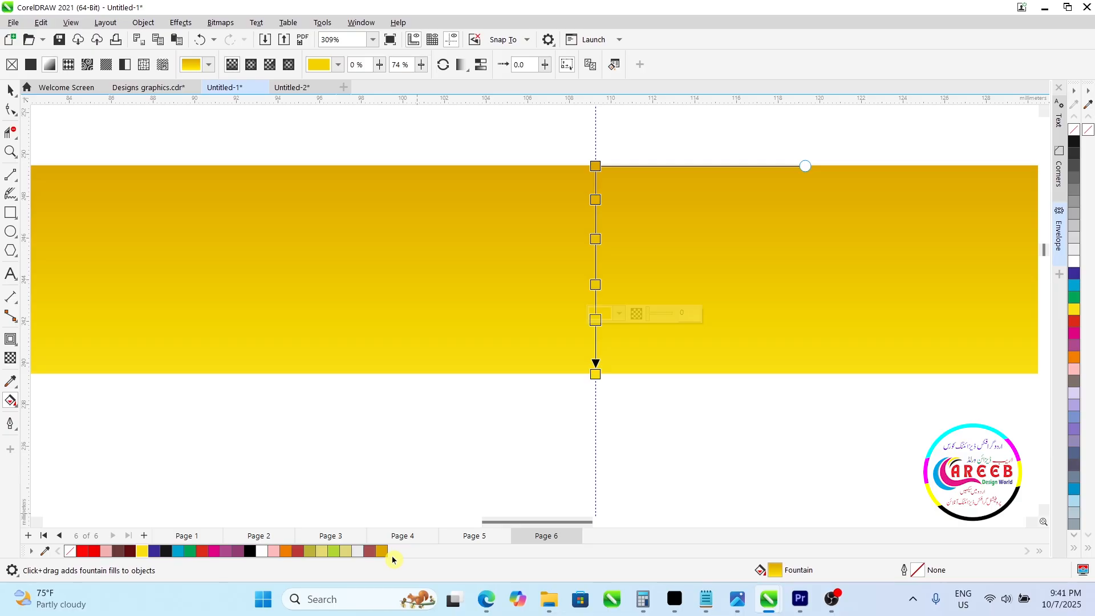
click(382, 551)
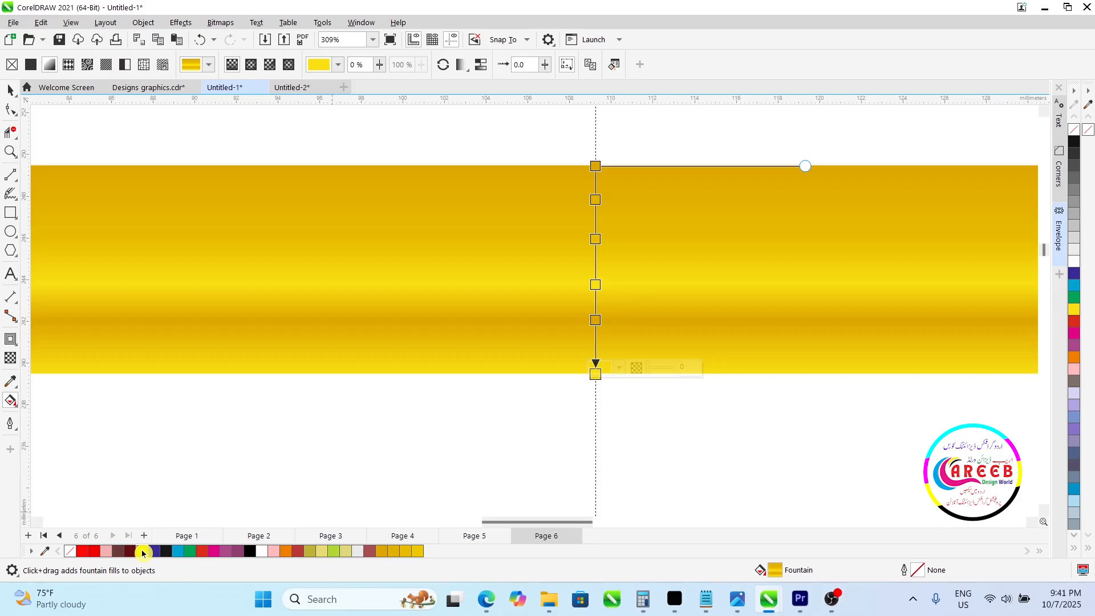
click(143, 552)
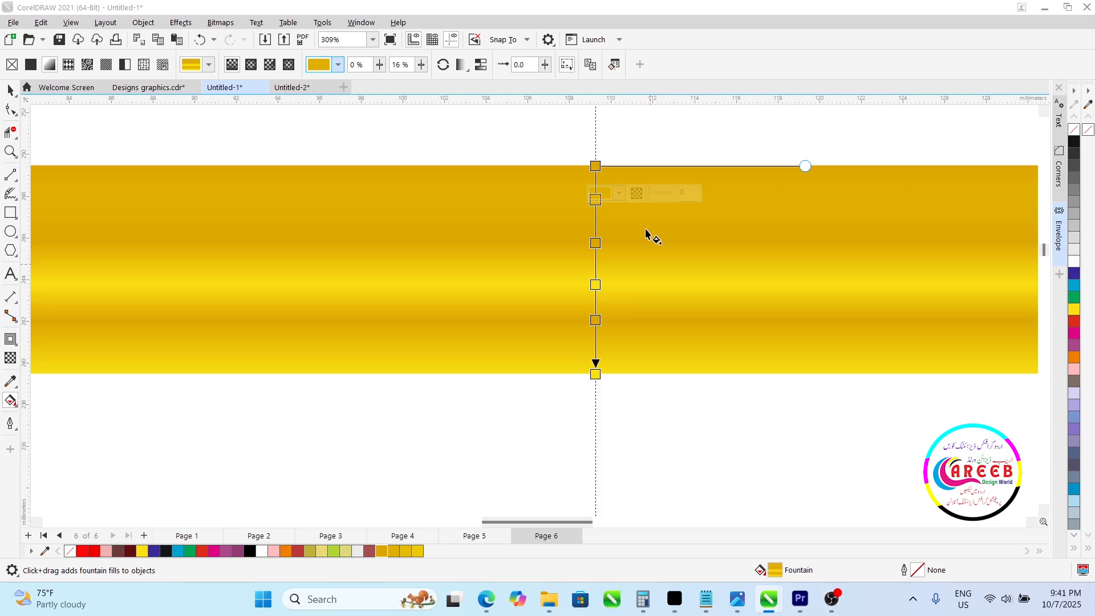
scroll(595, 245, down, 4)
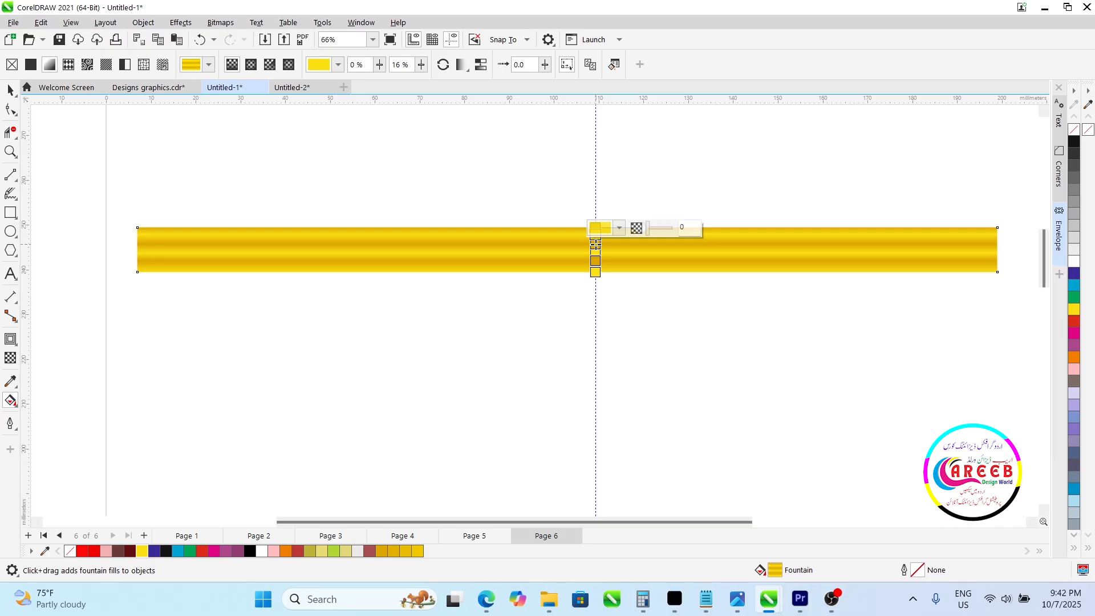
Draw an unfilled 180 by 250 mm rectangle centred on the page as the frame's outer boundary.
key(space)
scroll(605, 255, down, 2)
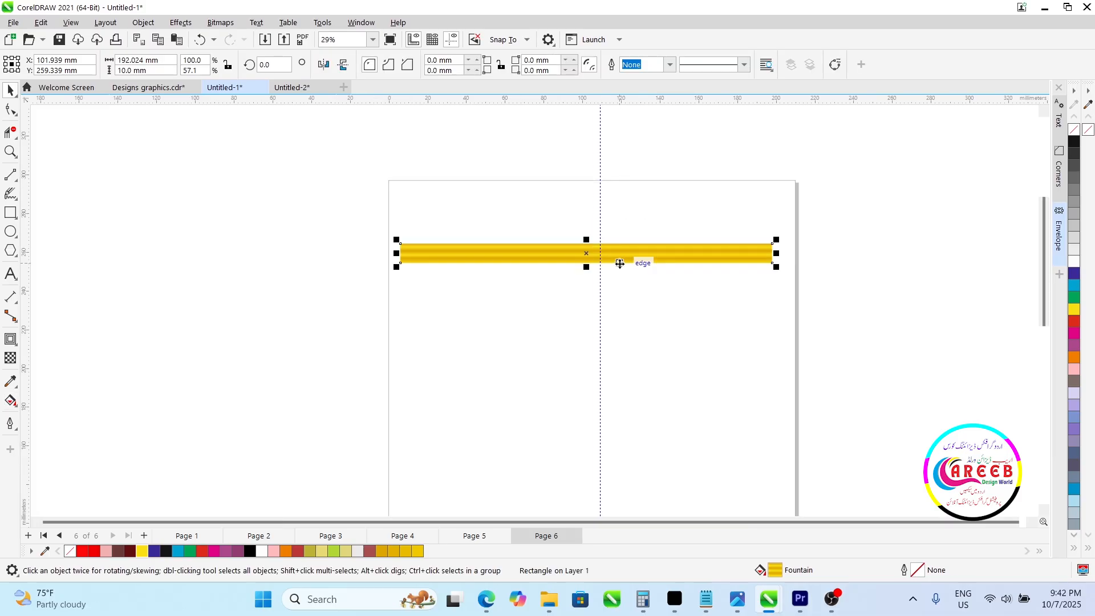
click(11, 213)
scroll(443, 213, down, 1)
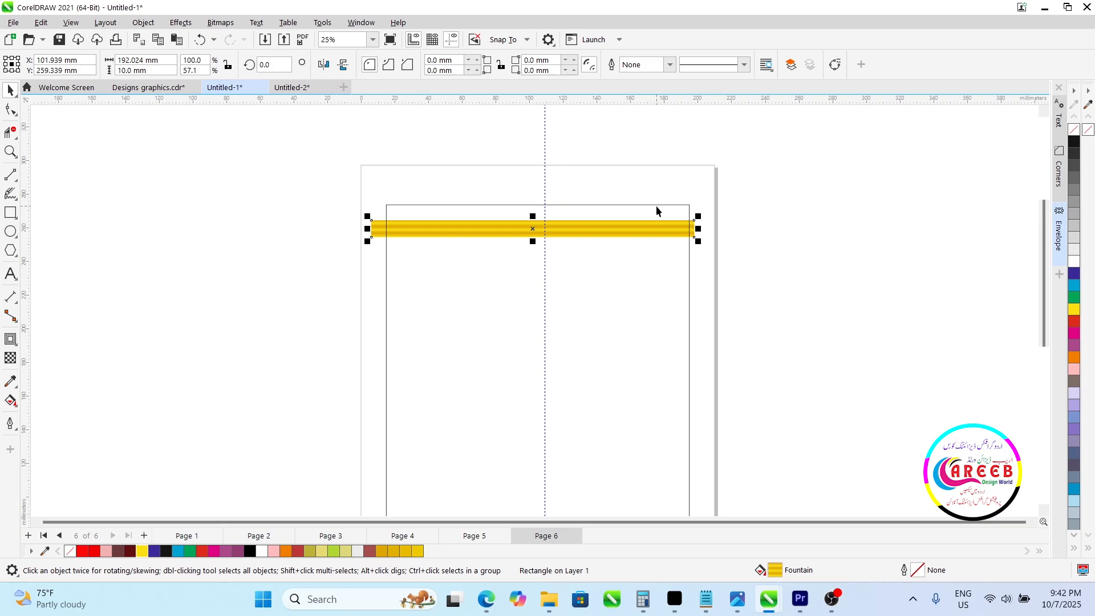
Align the gold bar to the rectangle's top centre and fit it to the rectangle's 180 mm width.
shift+click(656, 205)
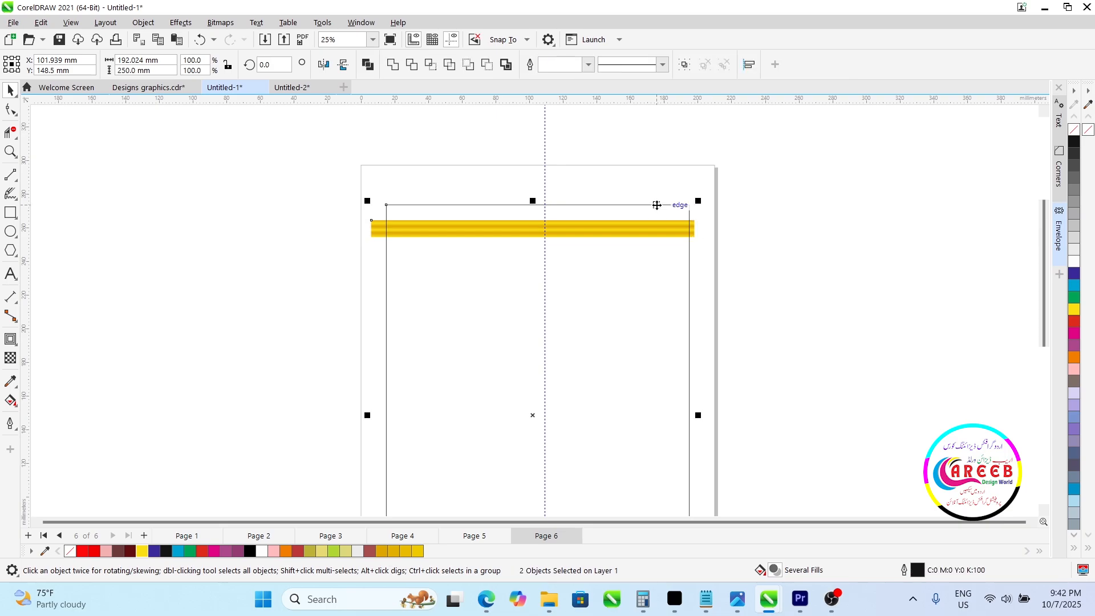
key(t)
key(c)
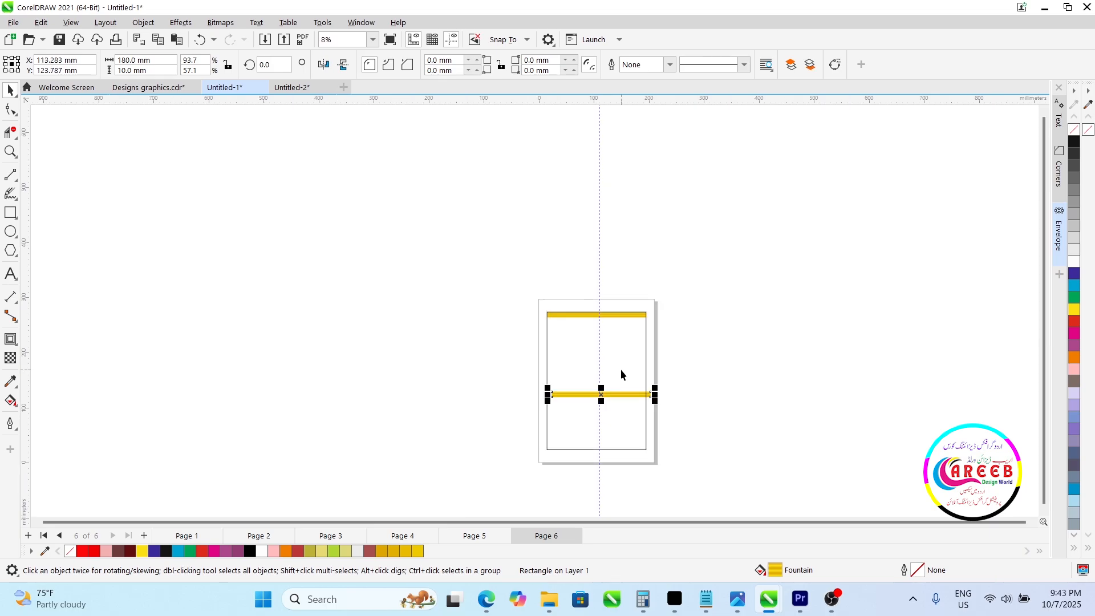
Align the copied gold bar with the centre of the rectangle's bottom edge.
shift+click(620, 369)
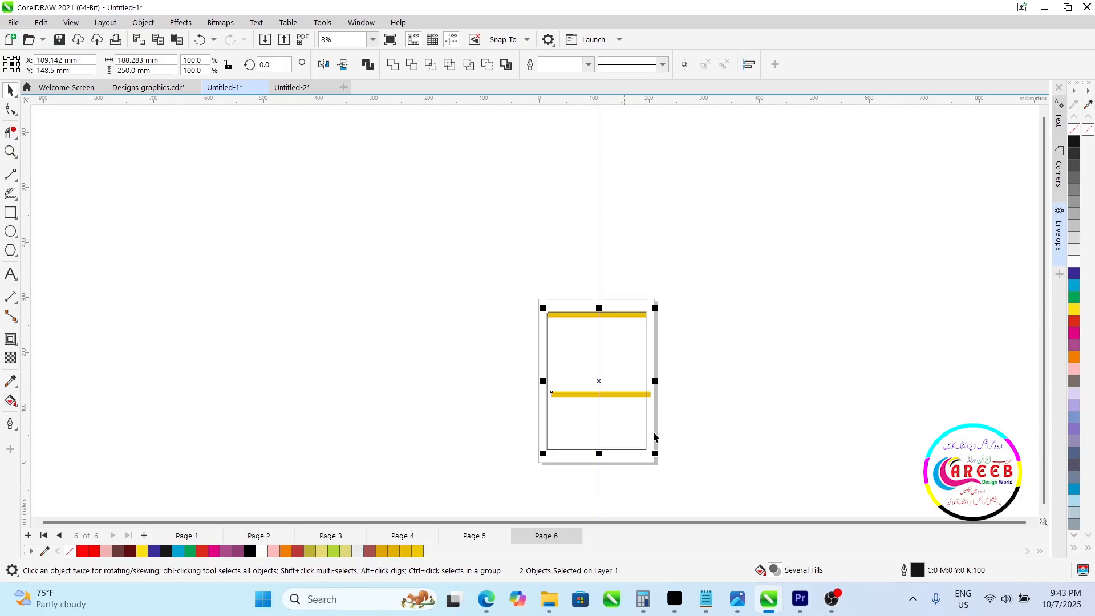
scroll(655, 436, up, 2)
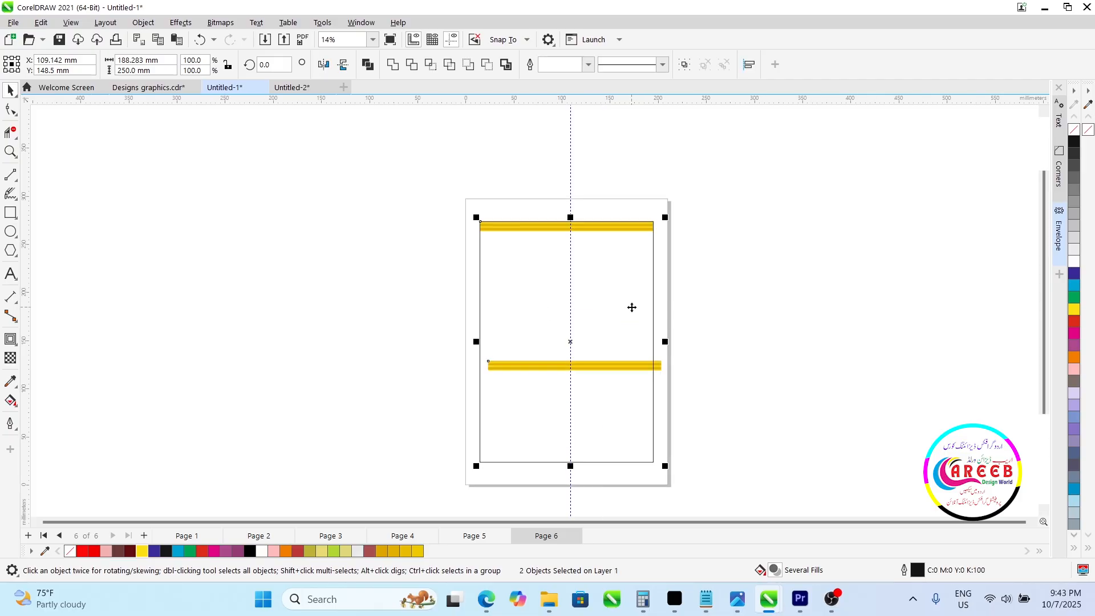
key(c)
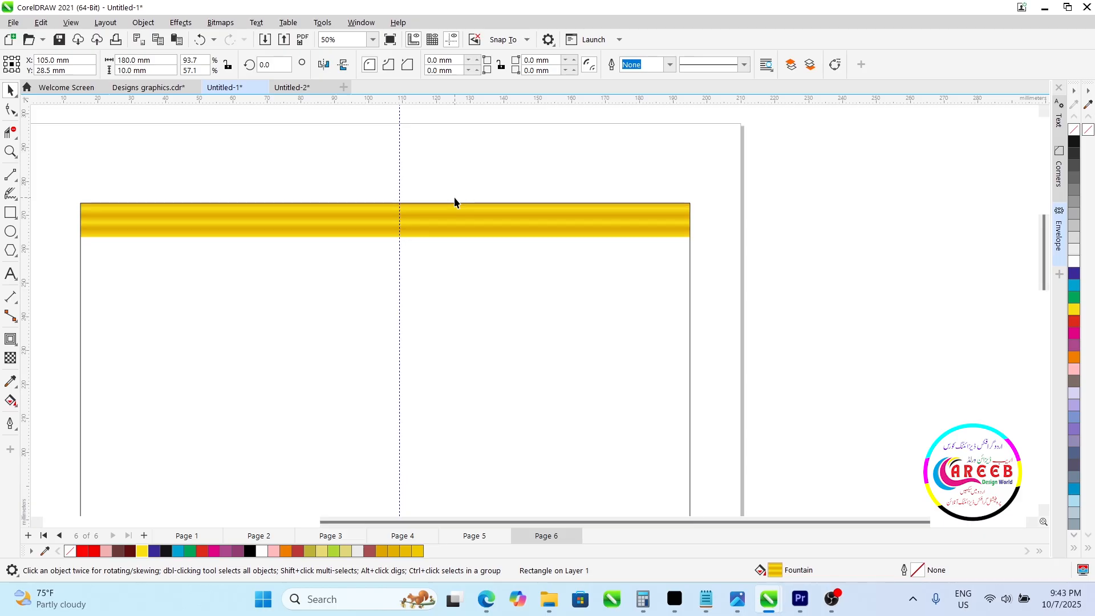
Duplicate a bar, rotate it 90 degrees as a 10 by 250 mm left side, and place a copy along the rectangle's right edge.
drag(441, 324, 438, 257)
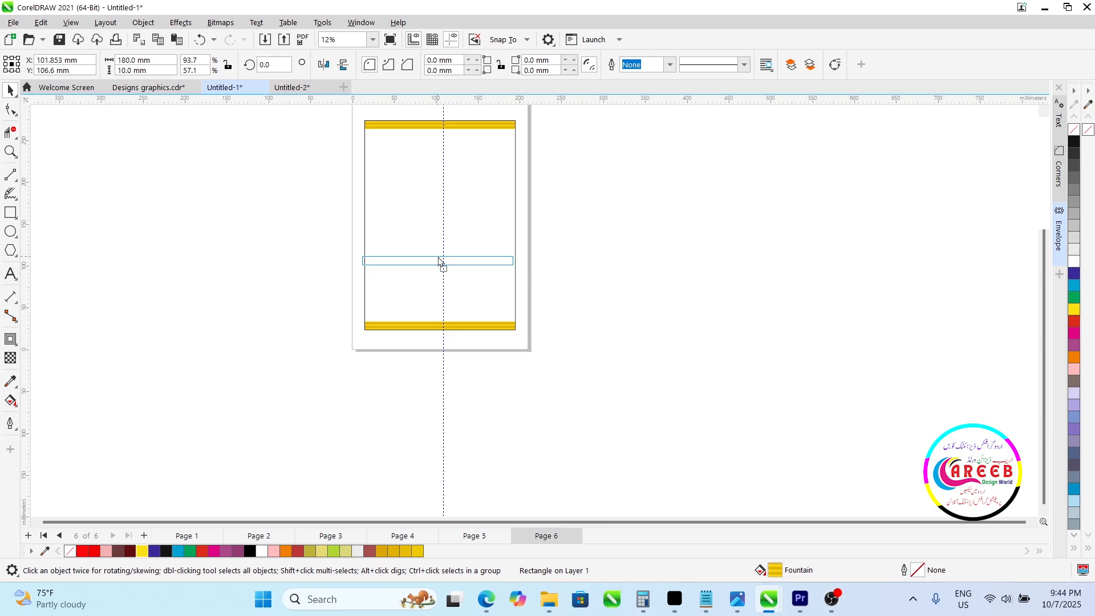
drag(439, 261, 437, 222)
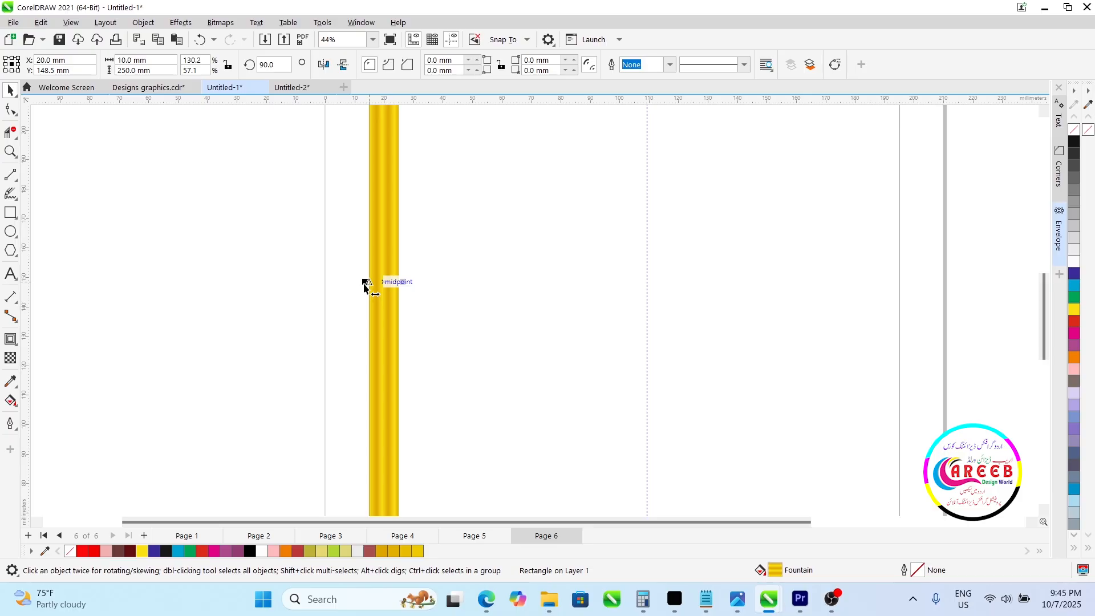
drag(365, 285, 435, 292)
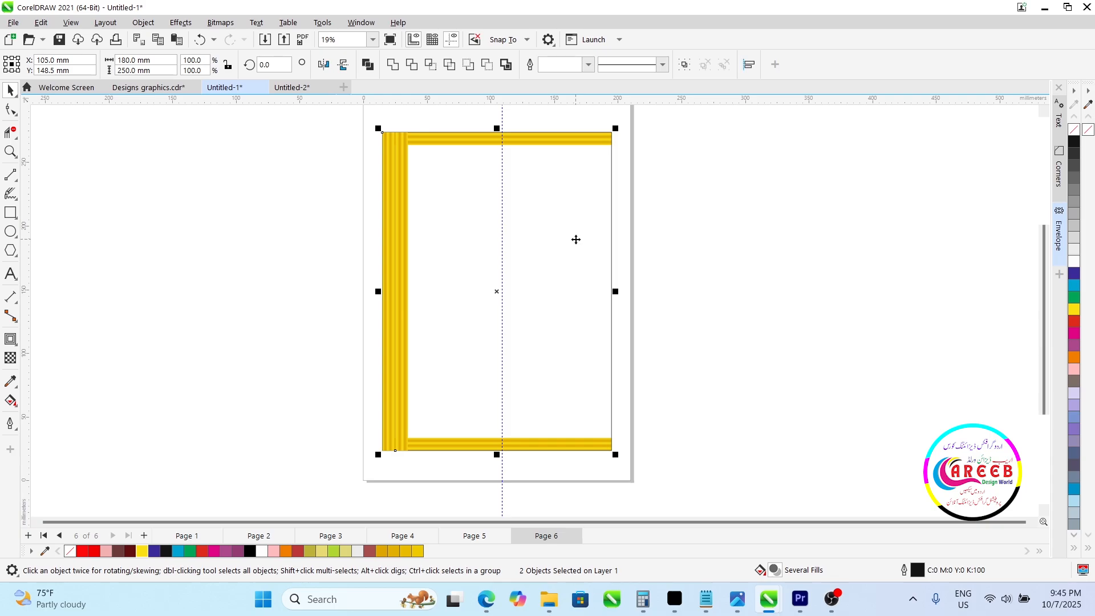
scroll(668, 177, up, 5)
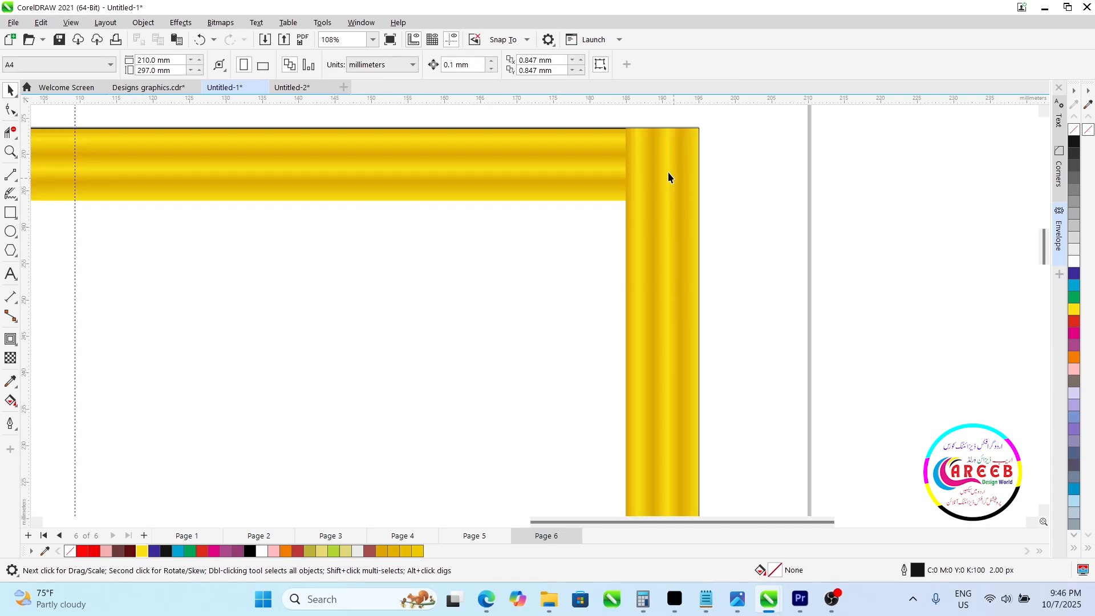
Convert the vertical side bars to curves and cut their ends diagonally to mitre the frame's corners.
click(669, 172)
scroll(667, 125, up, 2)
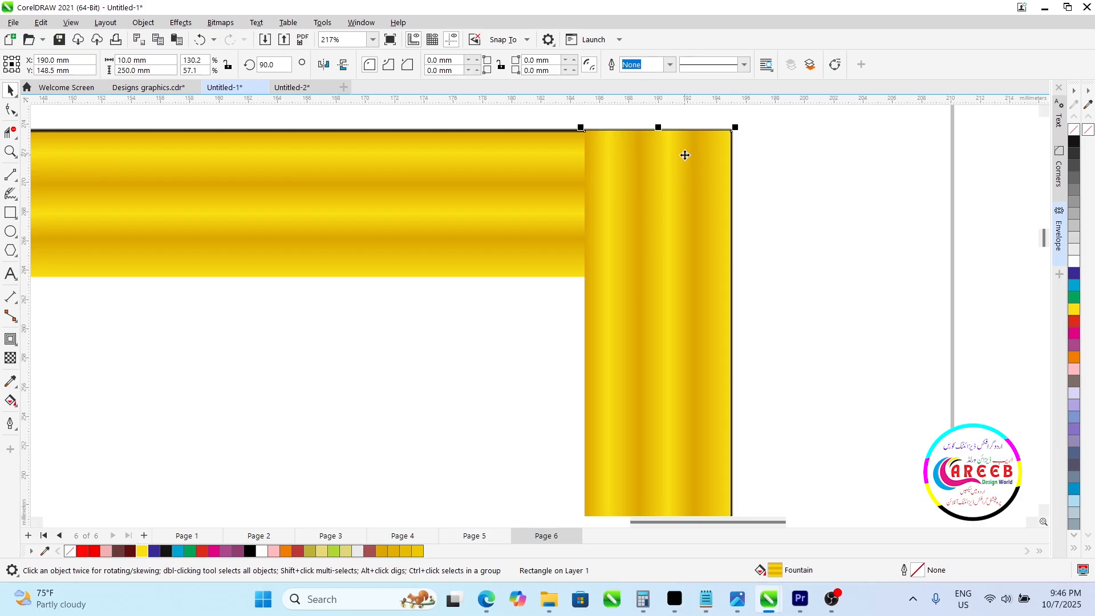
click(835, 66)
scroll(727, 320, down, 2)
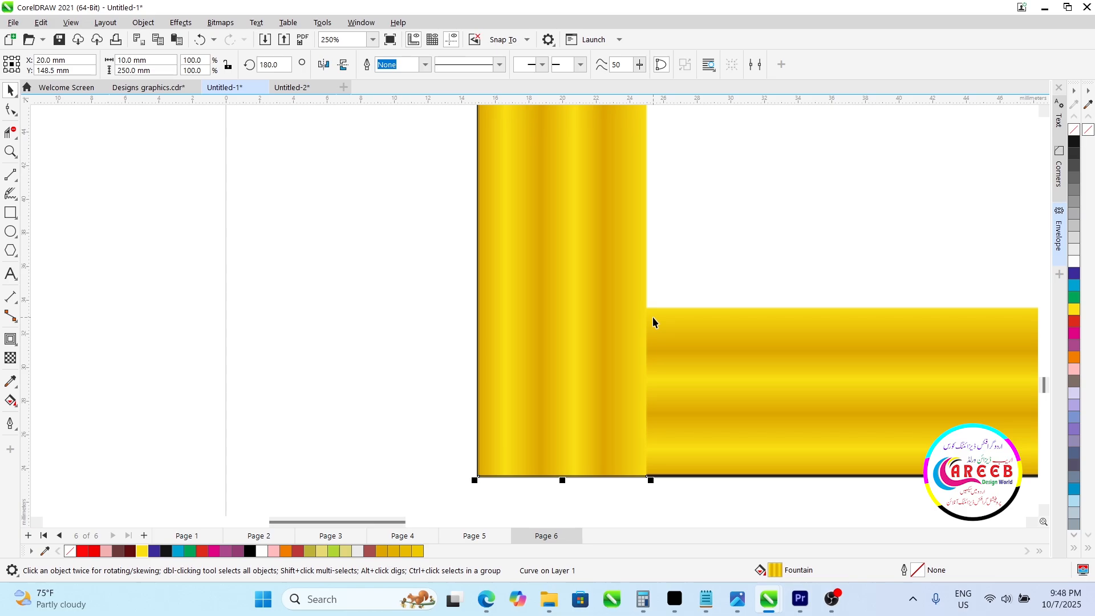
key(F10)
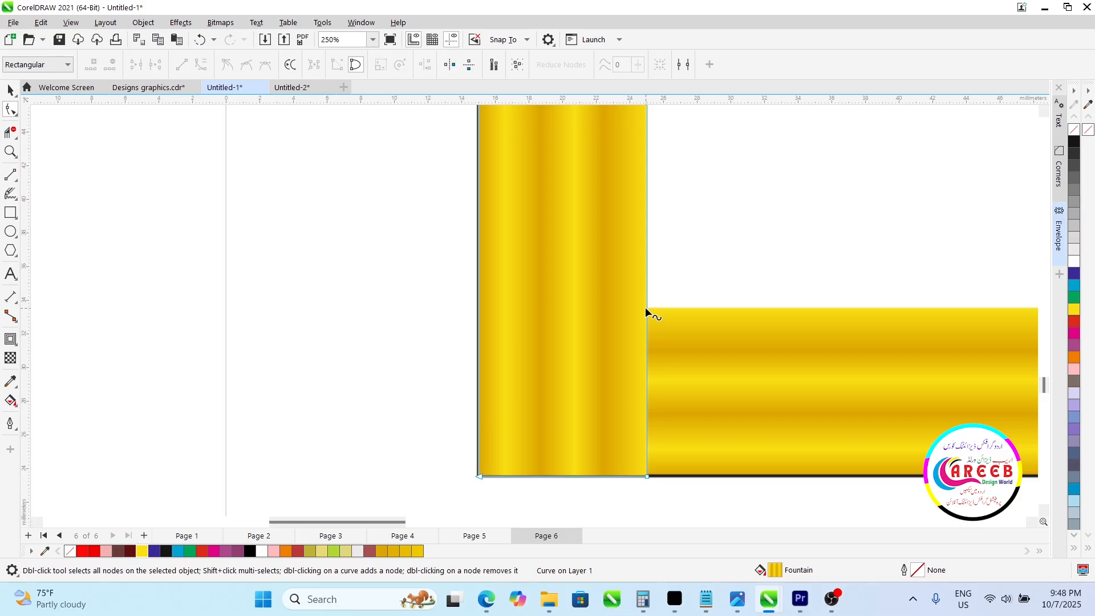
scroll(645, 311, up, 5)
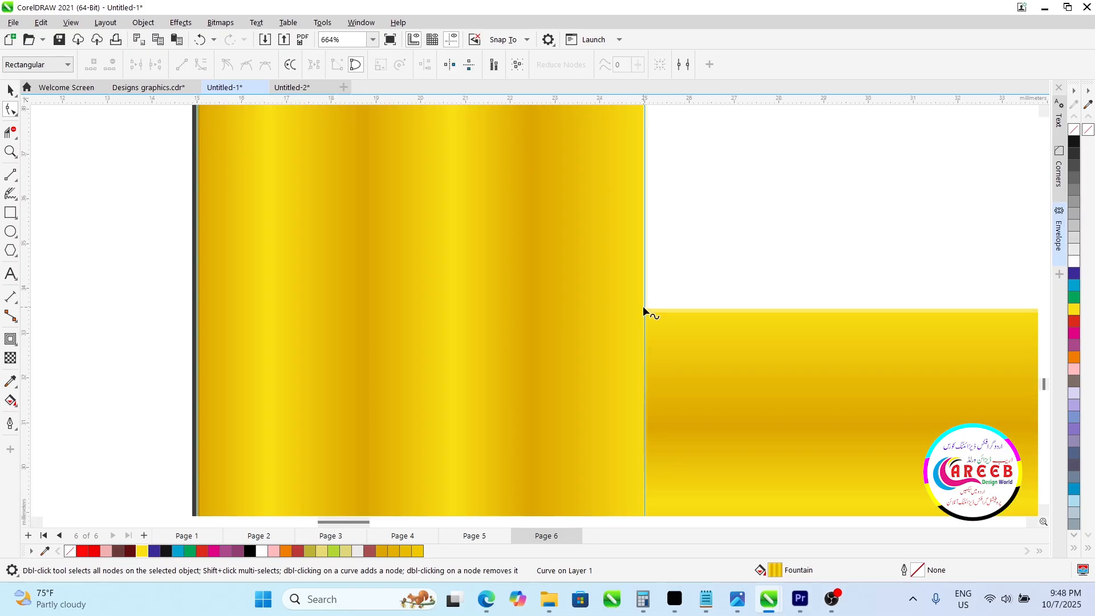
click(645, 309)
scroll(645, 309, down, 7)
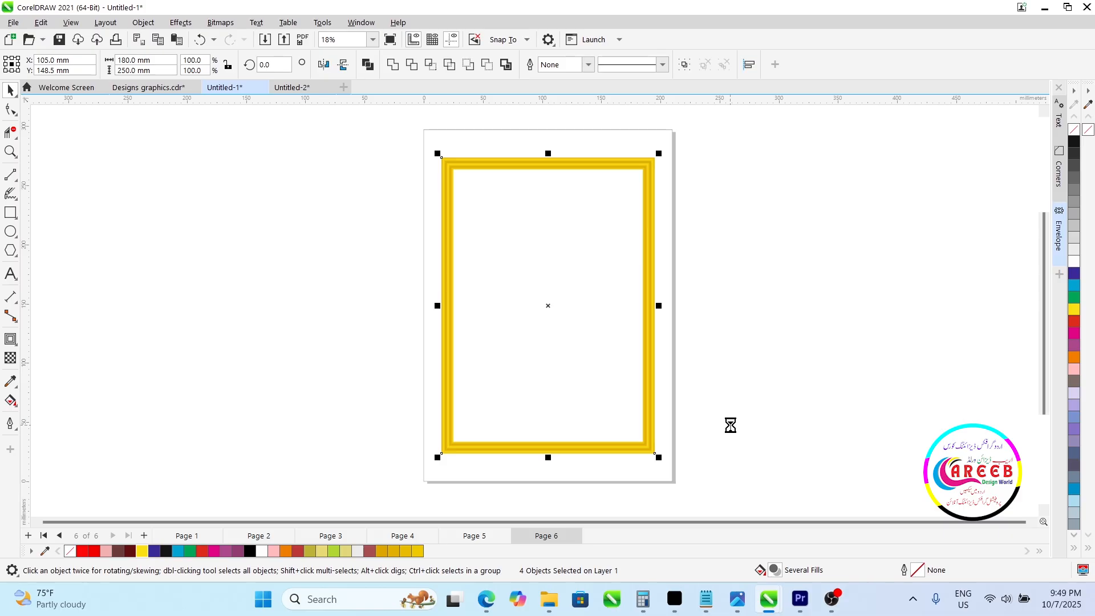
Copy the landscape picture from Page 5 into the frame on Page 6, sized 175 by 245 mm and centred behind the bars.
click(745, 384)
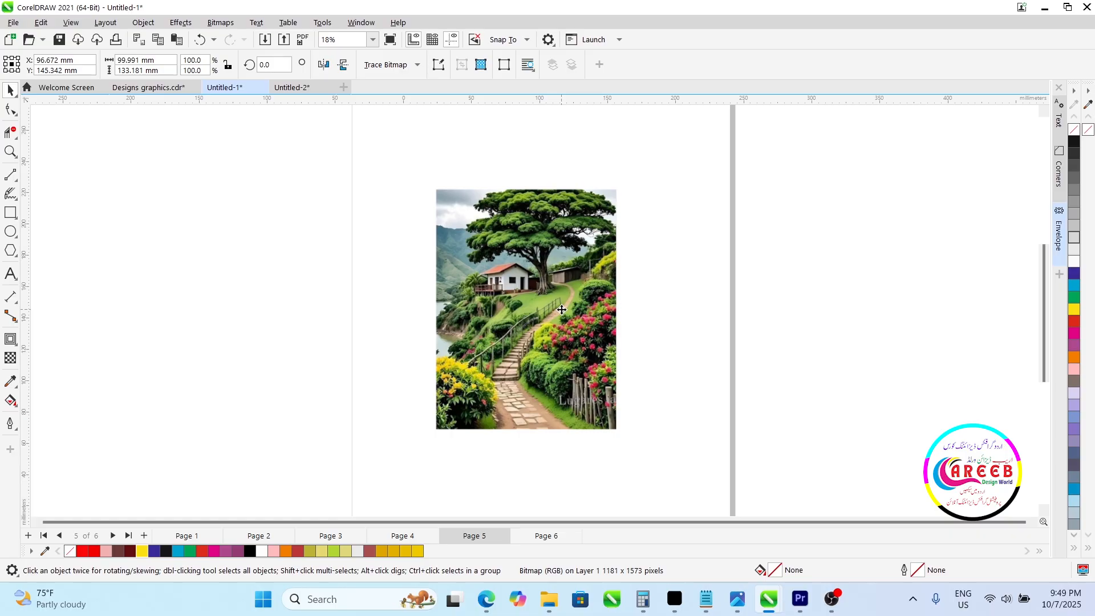
key(Page_Down)
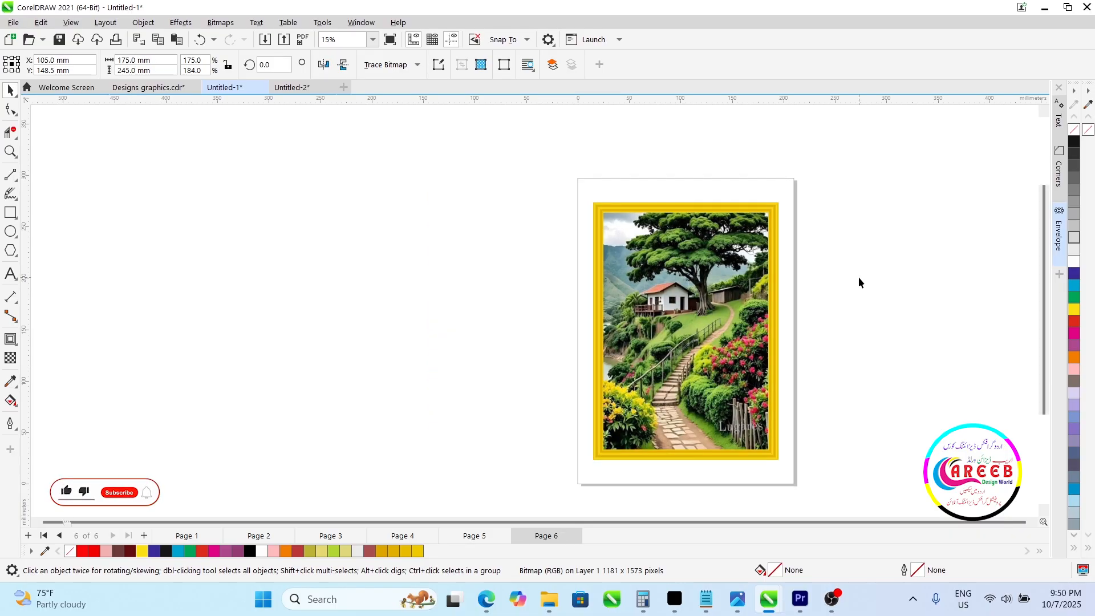